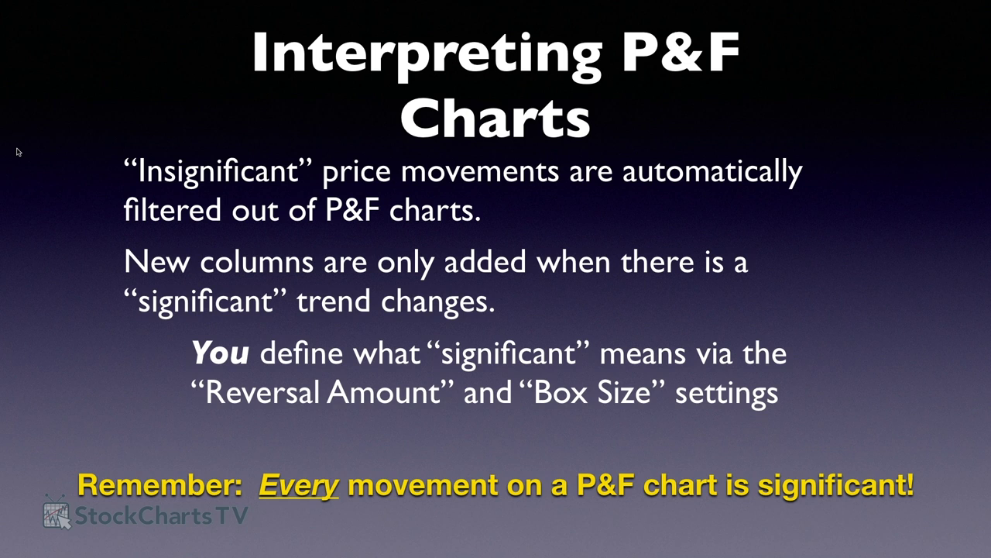
key(Right)
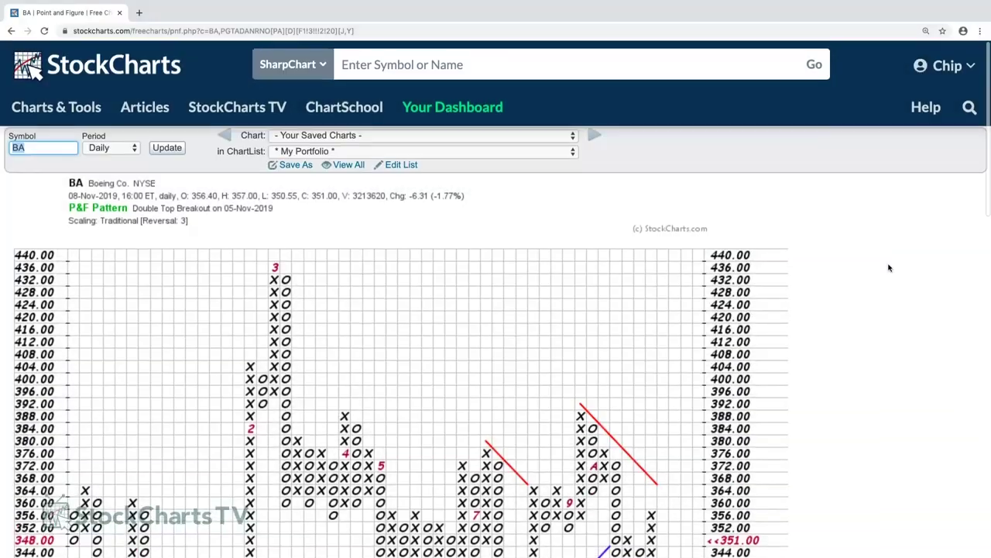
Step: Examine the daily Boeing (BA) point-and-figure chart, including its header, price scale, X and O columns and trend lines
scroll(889, 266, down, 3)
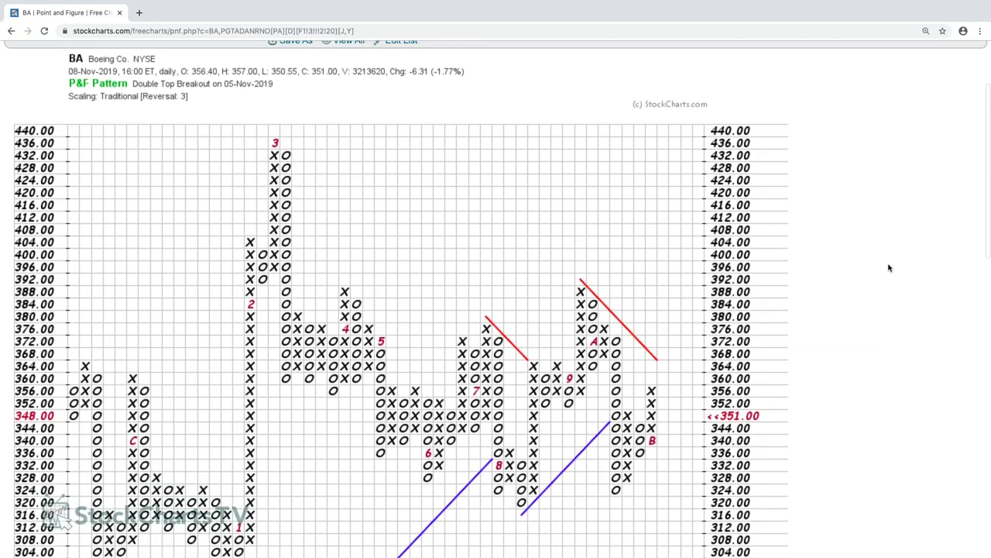
scroll(889, 267, down, 1)
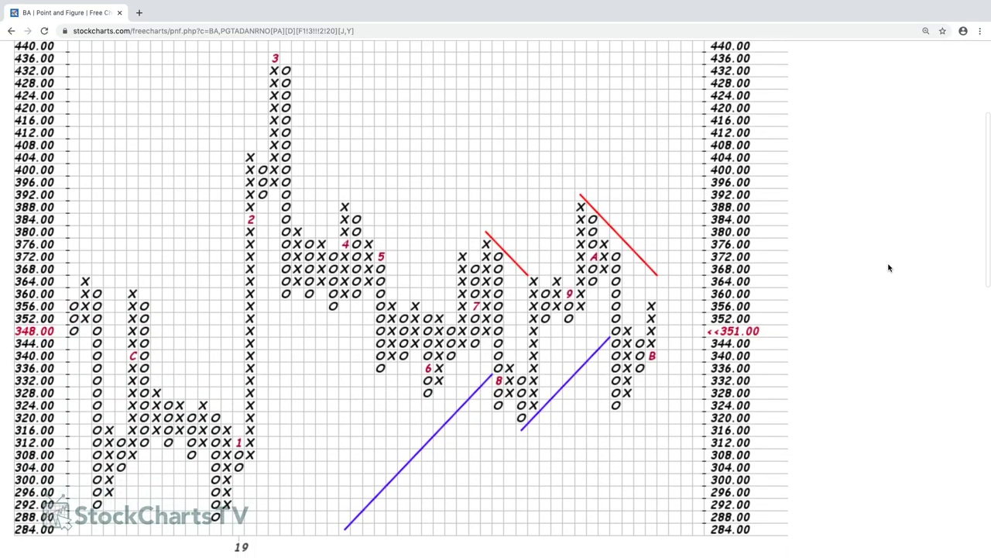
scroll(889, 267, up, 5)
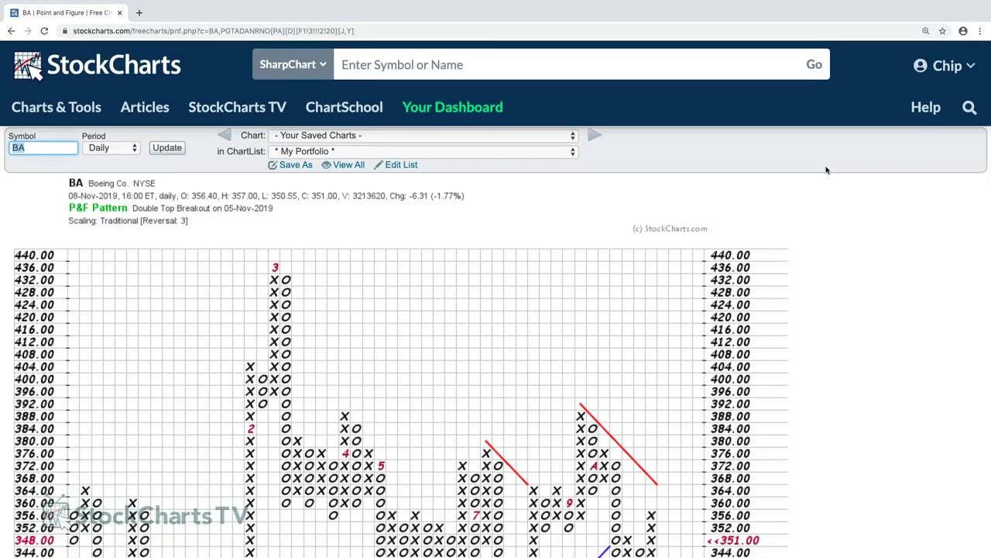
scroll(891, 283, down, 2)
scroll(891, 284, down, 2)
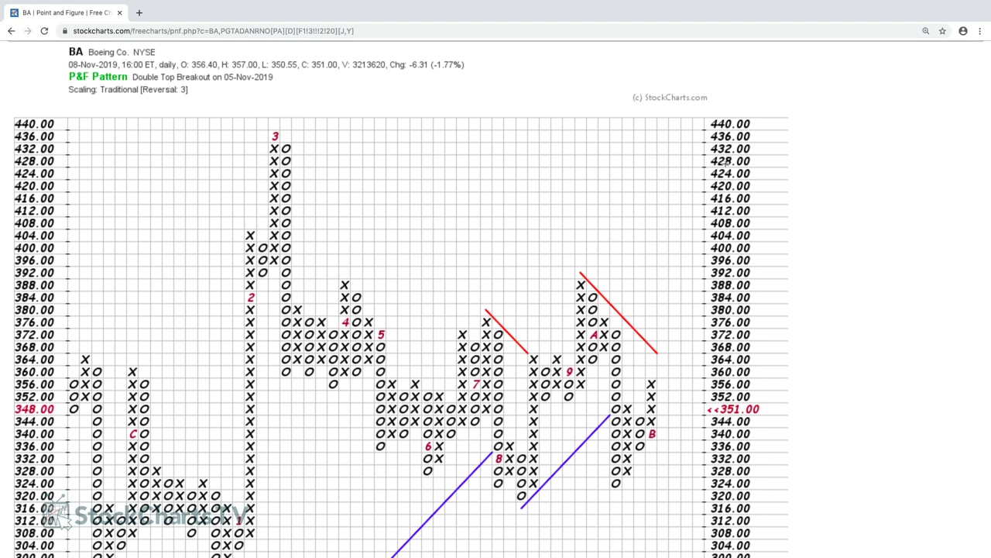
scroll(832, 194, up, 2)
scroll(833, 193, down, 3)
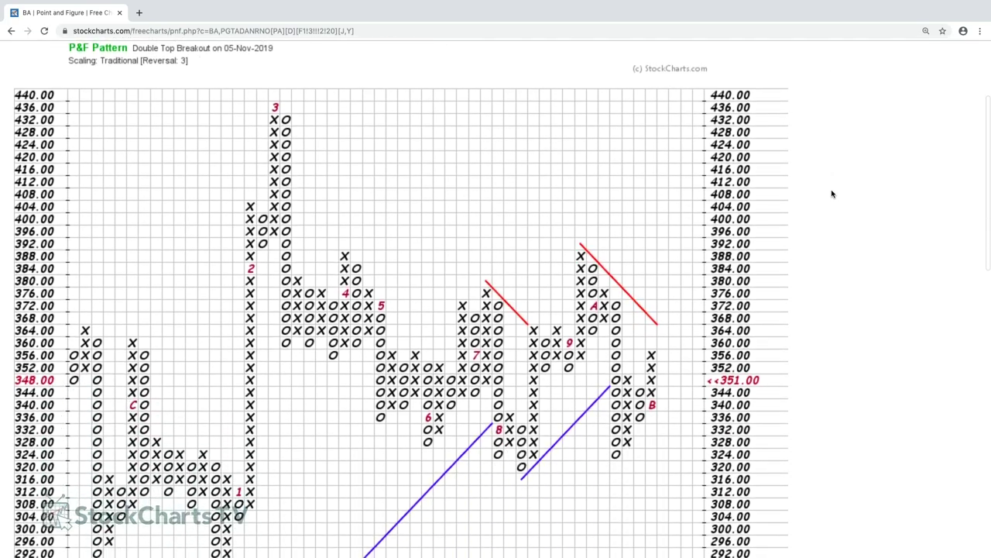
scroll(832, 194, up, 2)
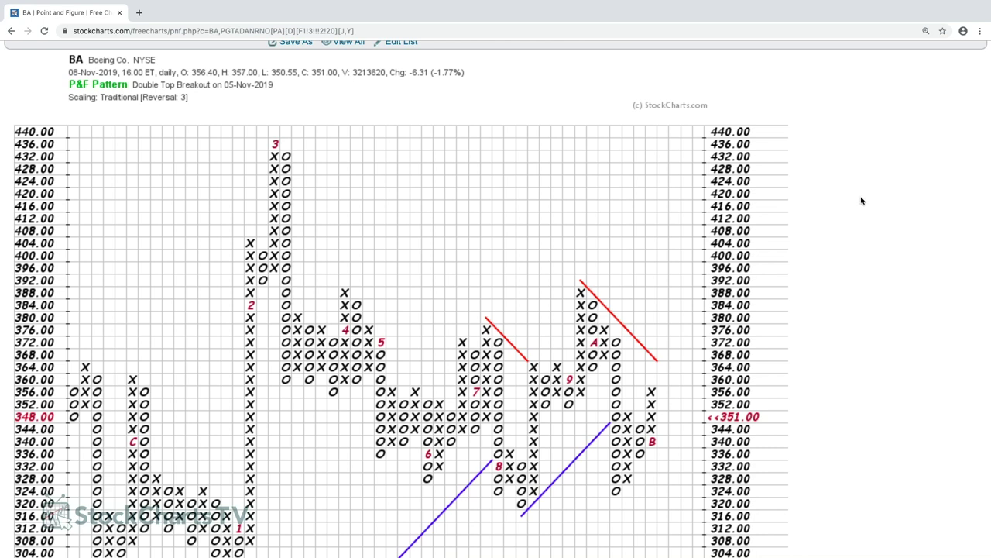
scroll(861, 200, down, 3)
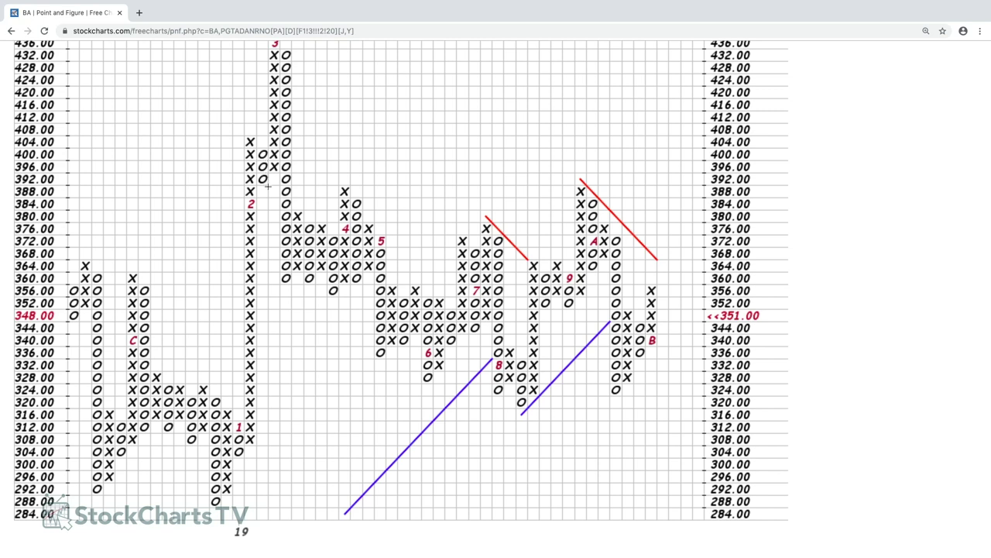
scroll(267, 186, up, 3)
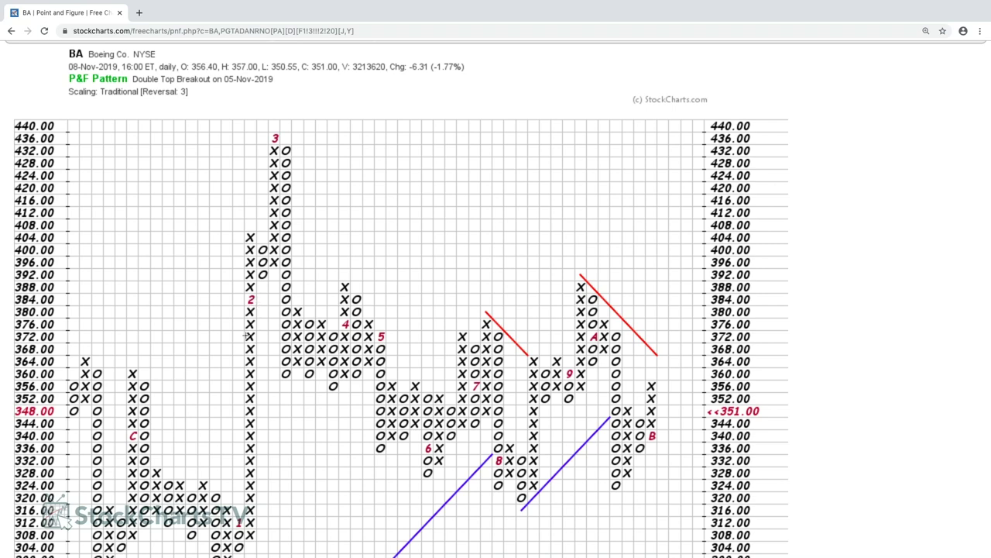
scroll(245, 335, down, 1)
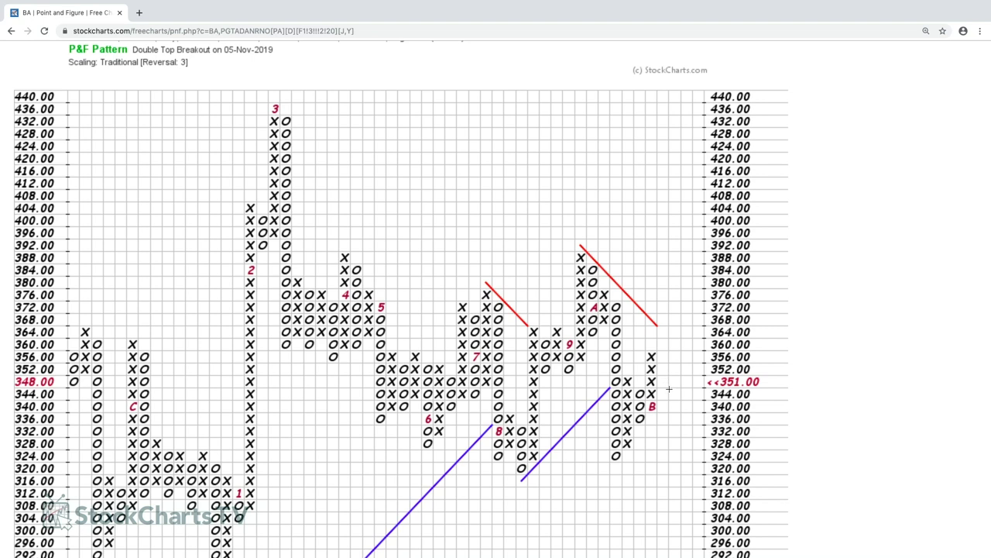
Step: Go to the member dashboard and create a P&F chart for the symbol BA
scroll(614, 353, up, 5)
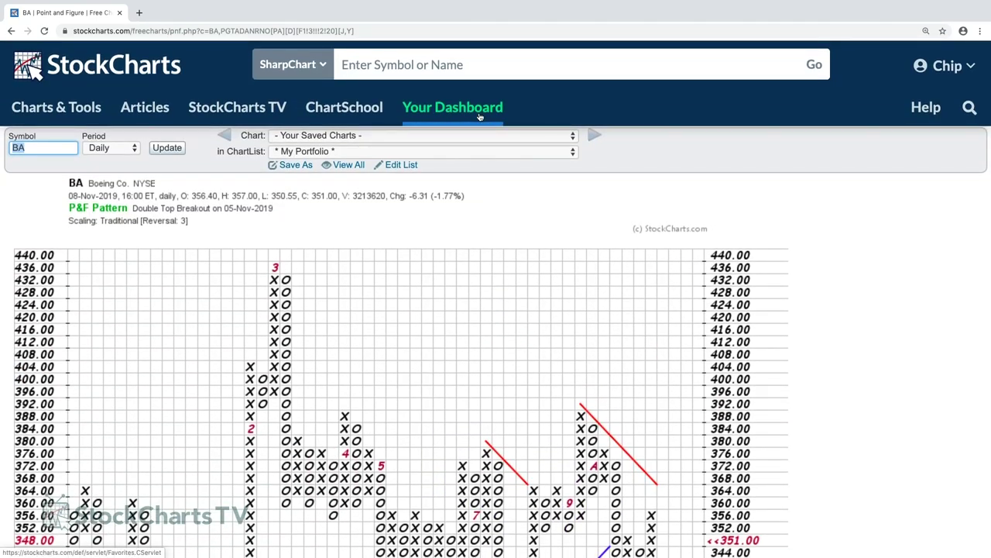
click(480, 116)
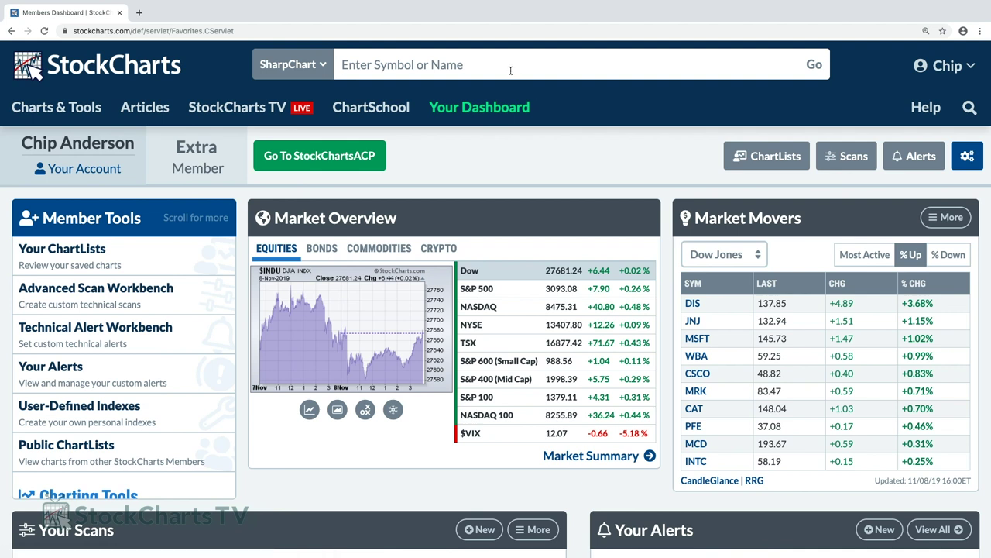
click(327, 67)
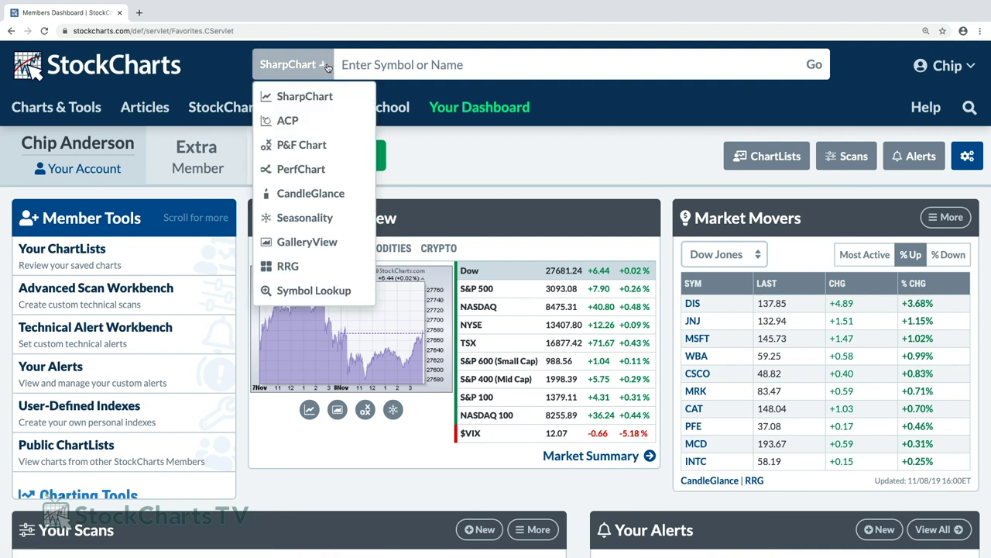
click(314, 149)
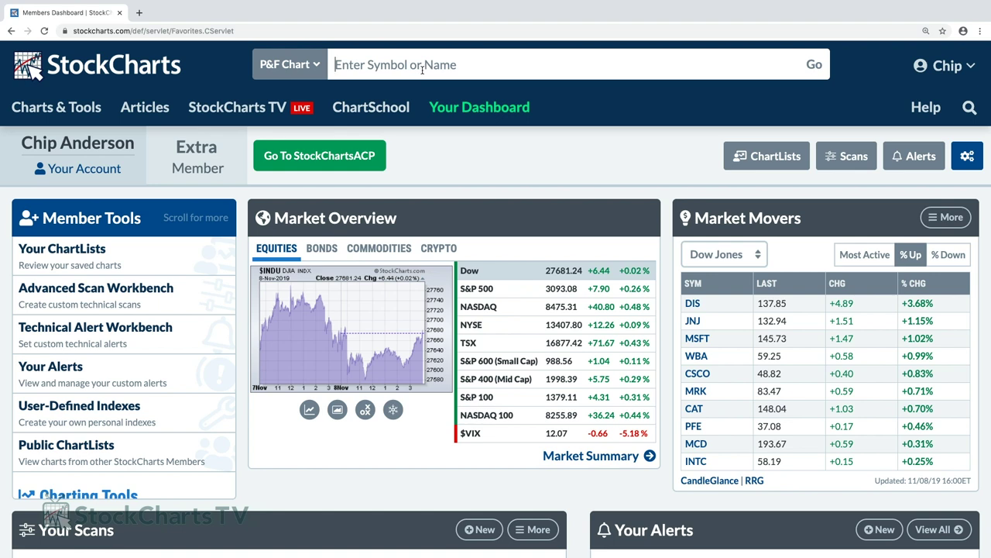
text(BA)
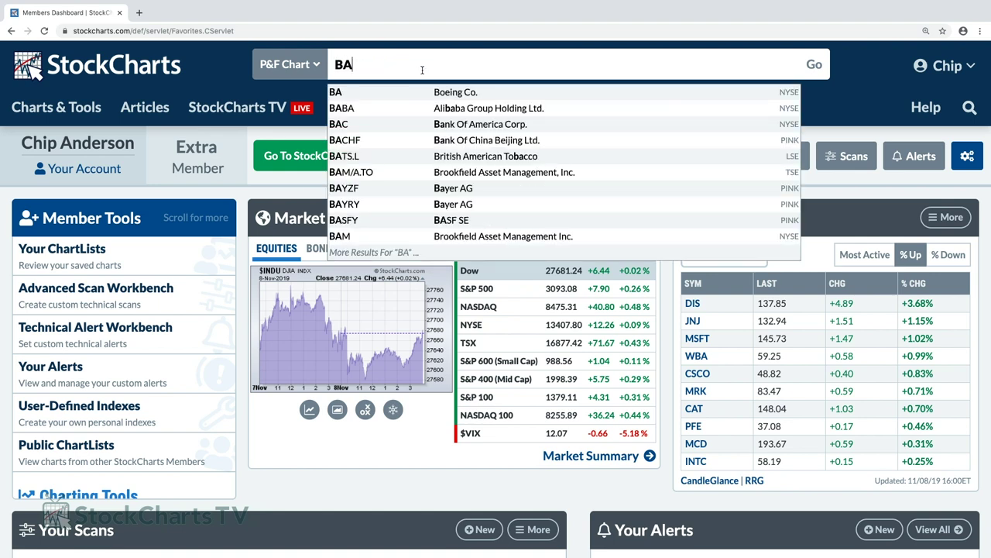
key(Return)
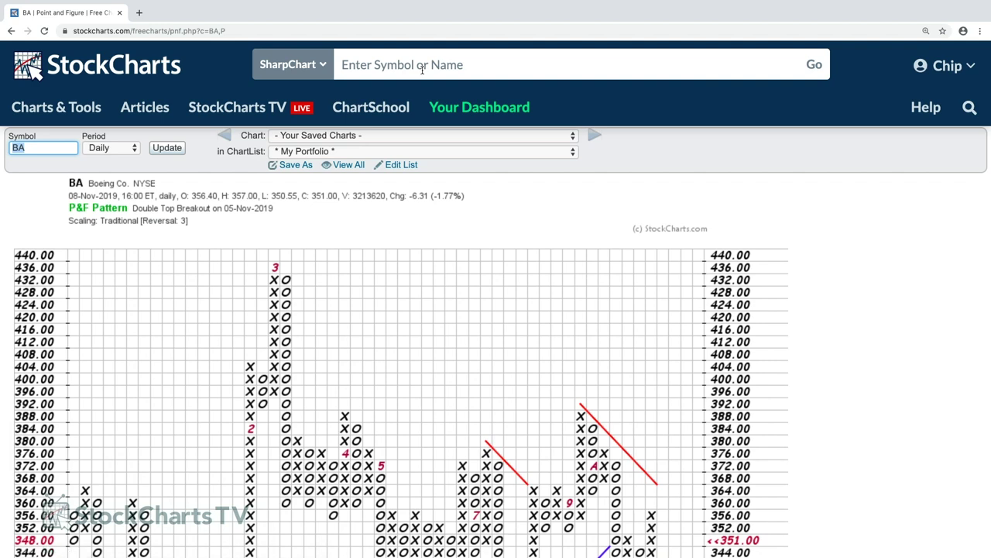
Step: Review the available size and type options in the chart attributes below the BA chart
scroll(854, 273, down, 3)
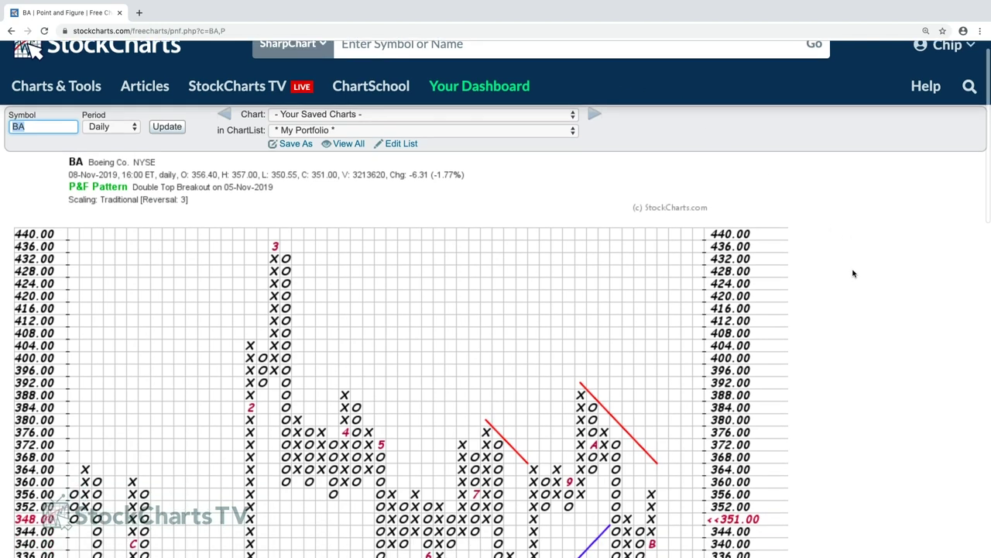
scroll(853, 273, down, 4)
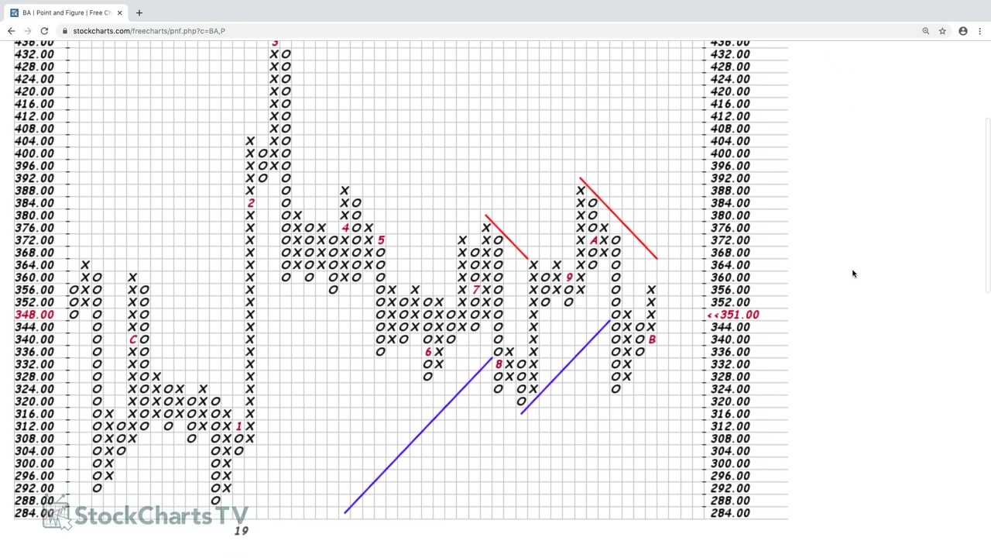
scroll(853, 273, down, 2)
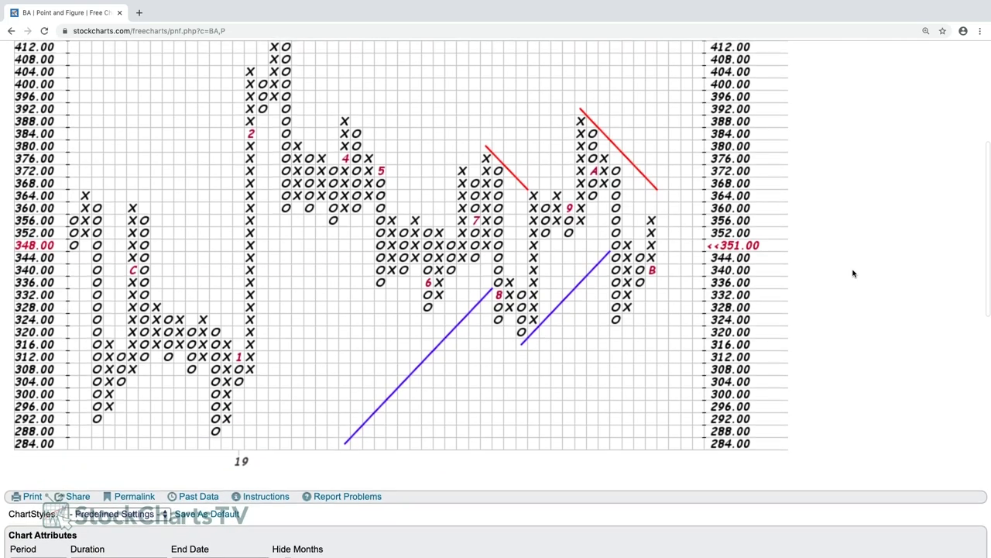
scroll(853, 274, down, 6)
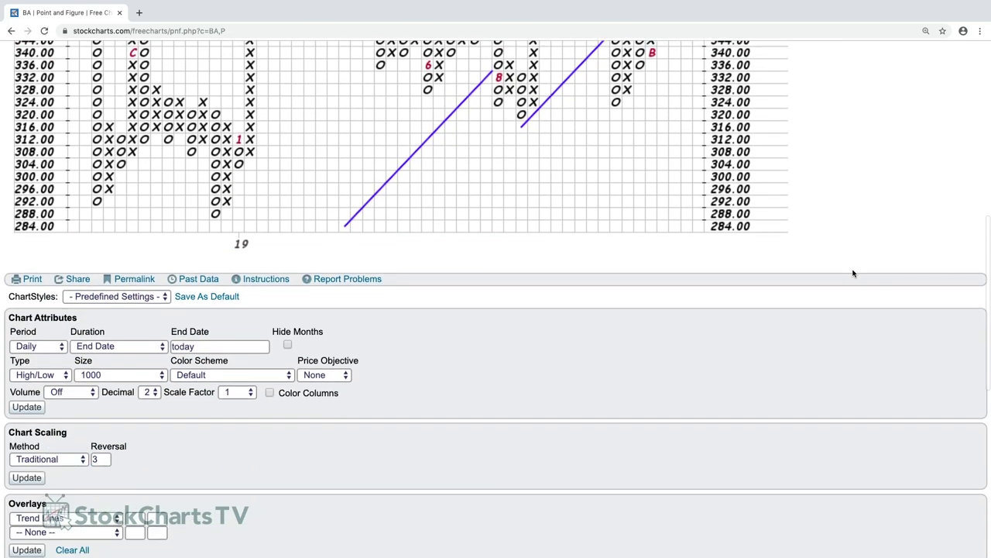
scroll(853, 273, down, 1)
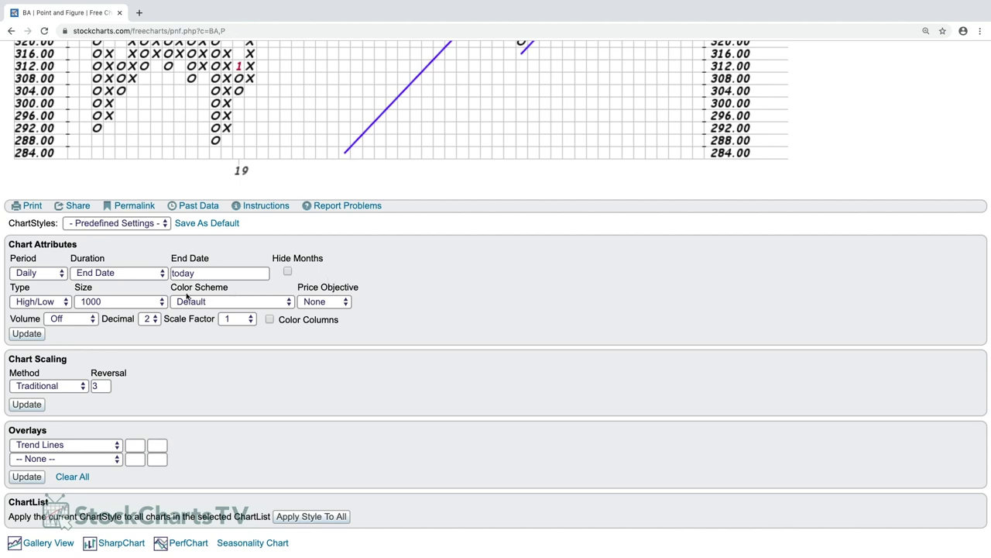
click(106, 302)
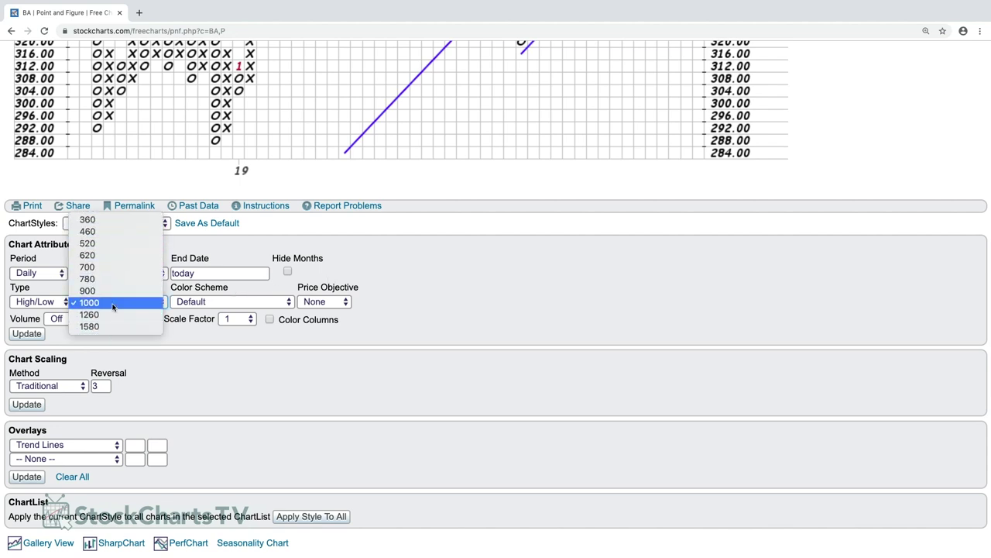
click(403, 310)
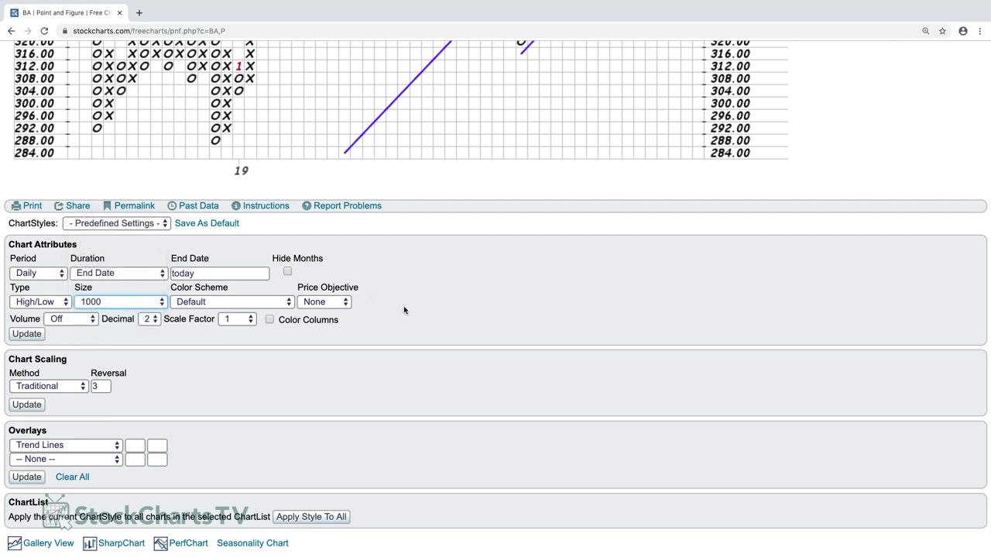
click(44, 303)
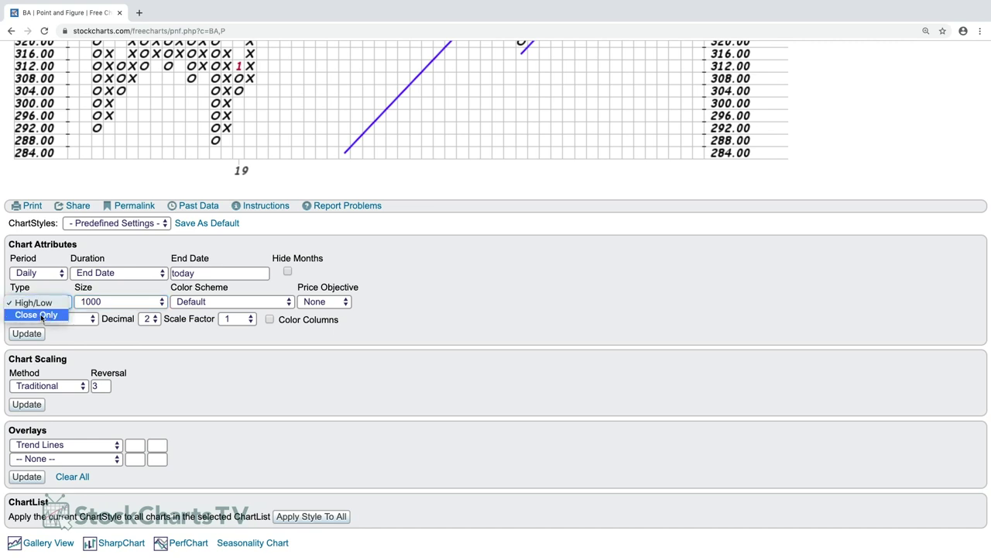
click(352, 340)
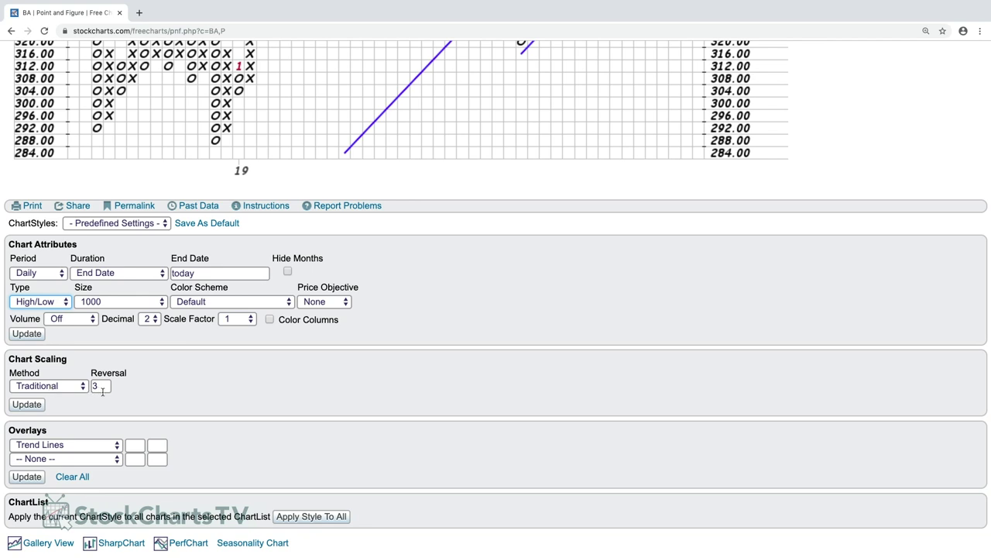
Step: Review the available chart scaling methods and the overlay choices, keeping Traditional scaling and the Trend Lines overlay
click(72, 389)
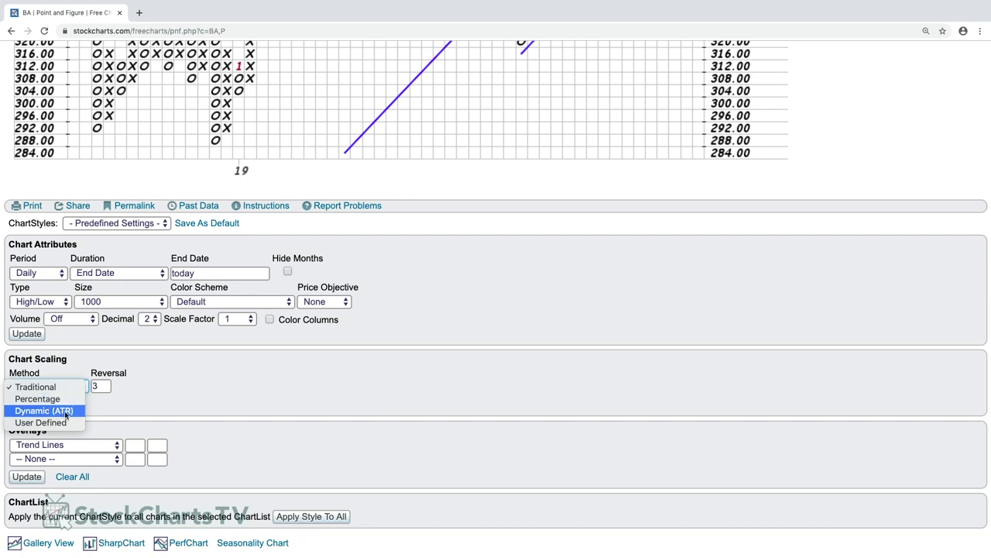
click(217, 384)
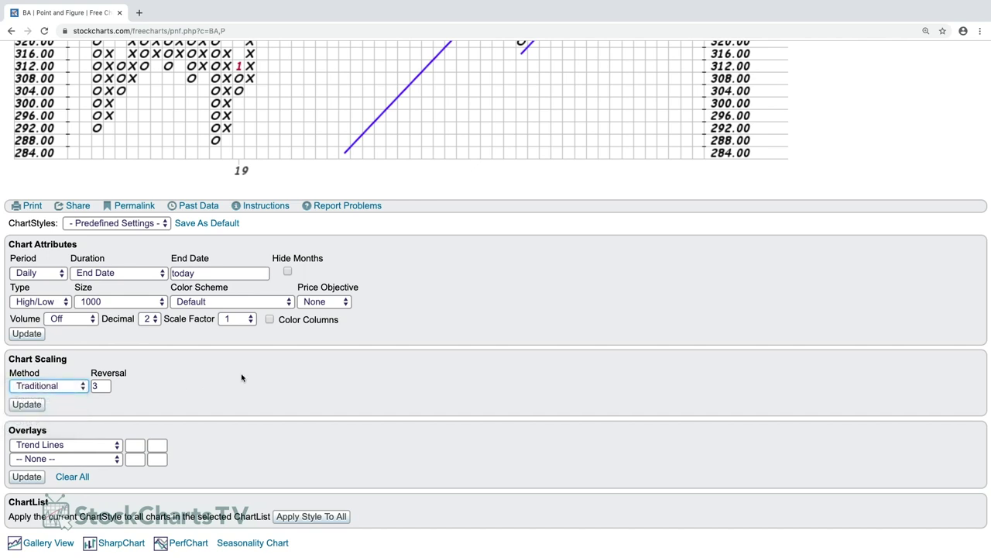
scroll(240, 378, down, 2)
scroll(242, 378, down, 1)
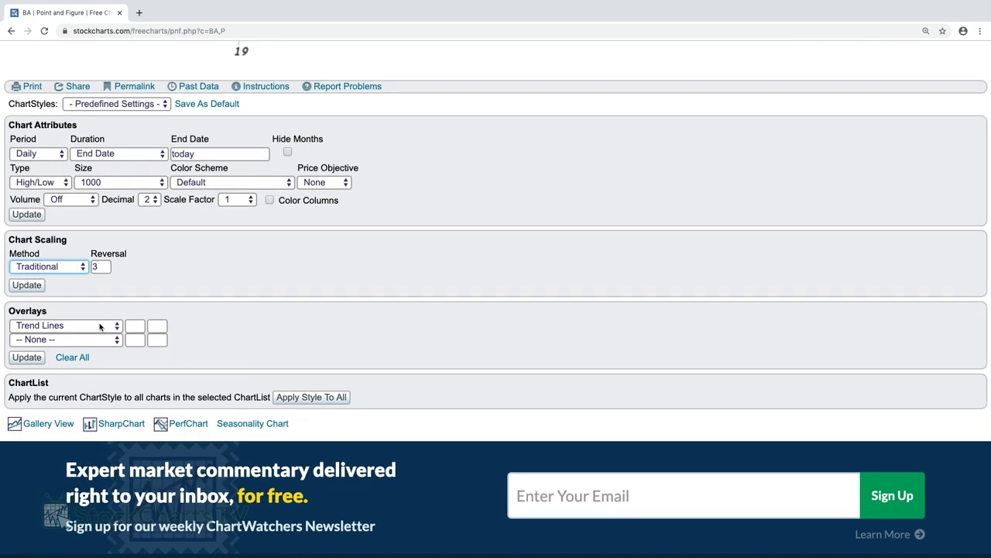
click(99, 326)
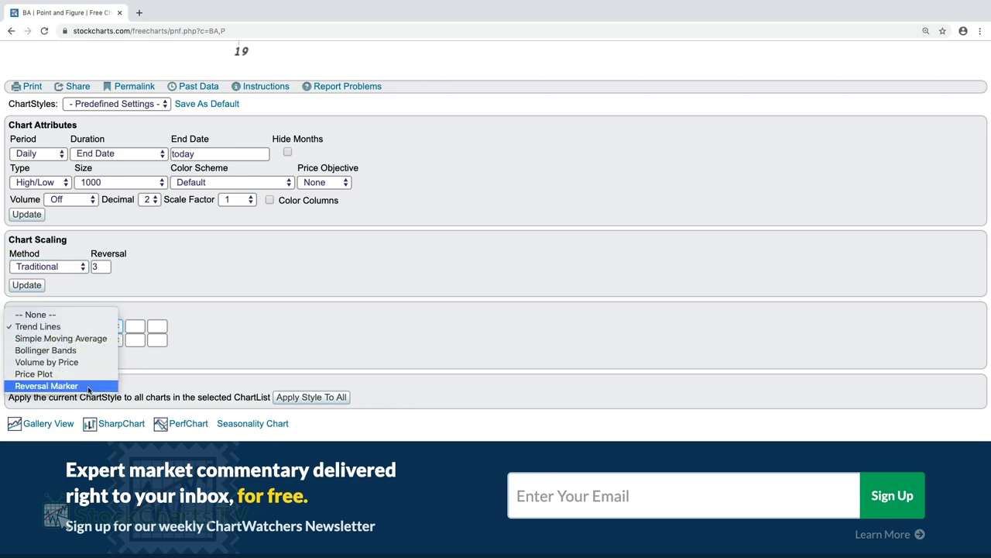
click(90, 326)
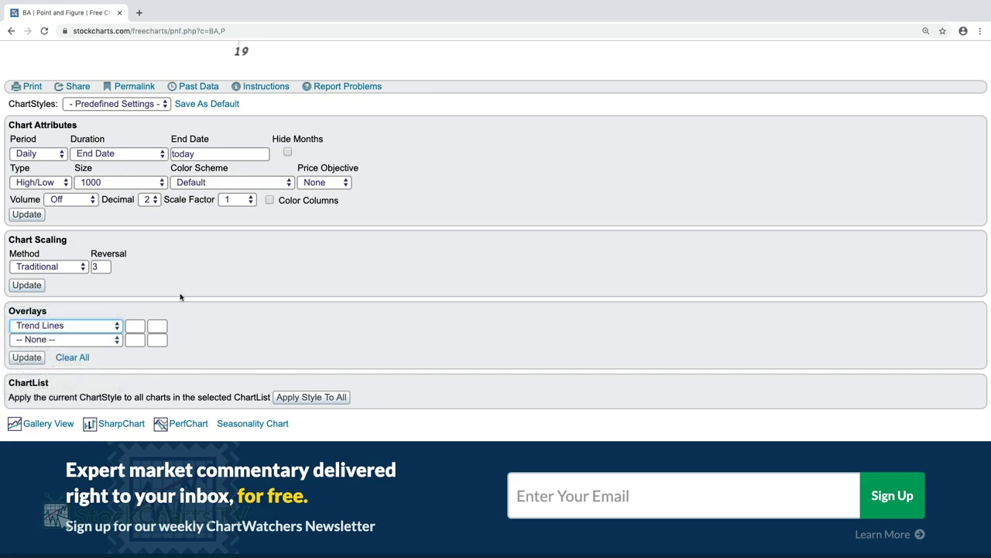
Step: Review the period options offered beside the chart's symbol, keeping Daily, and return to the chart settings
scroll(368, 316, up, 10)
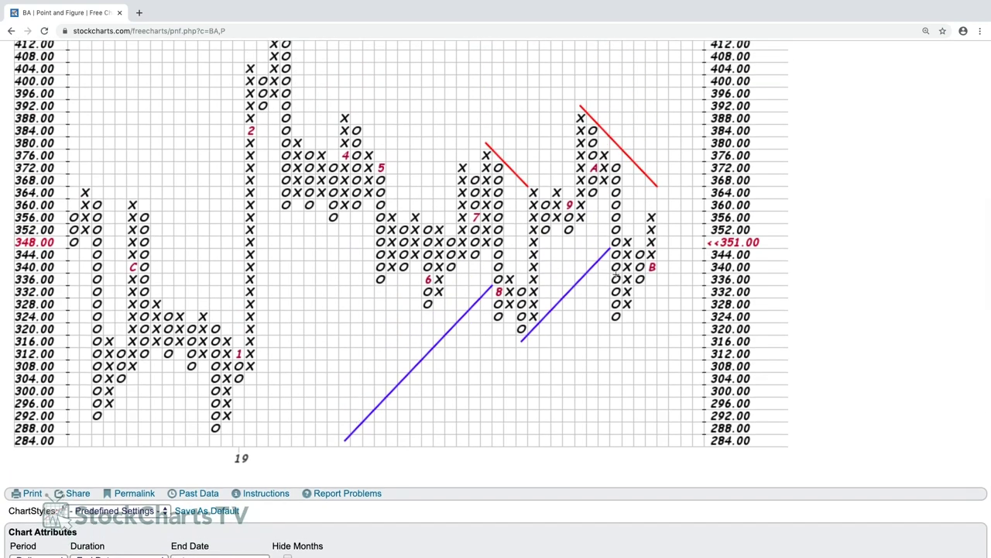
scroll(647, 412, up, 3)
scroll(647, 412, up, 6)
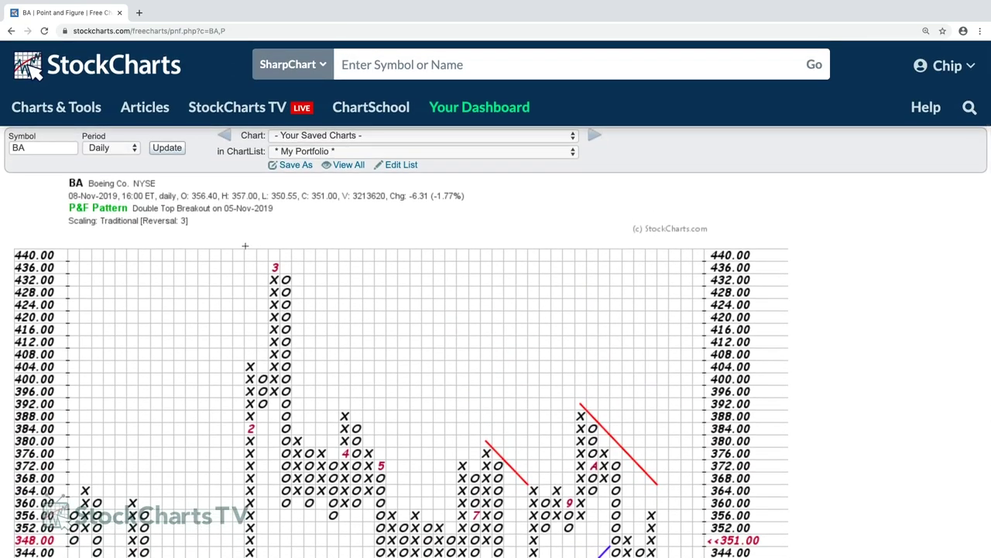
click(103, 148)
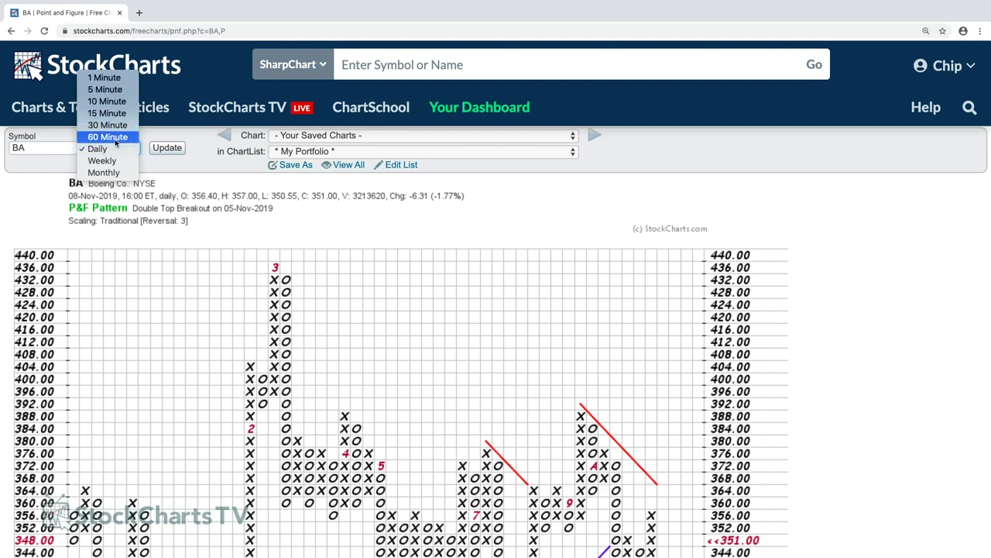
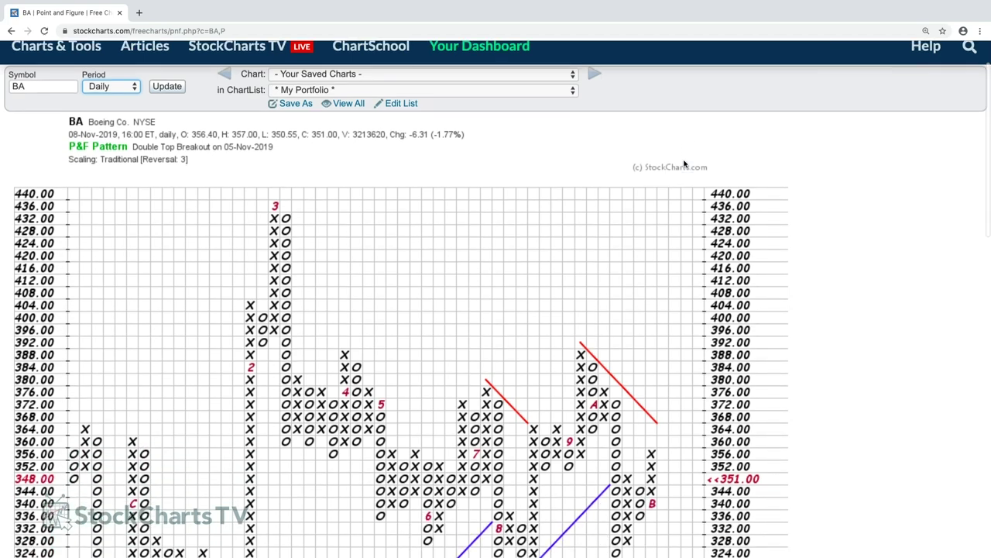
scroll(686, 178, down, 3)
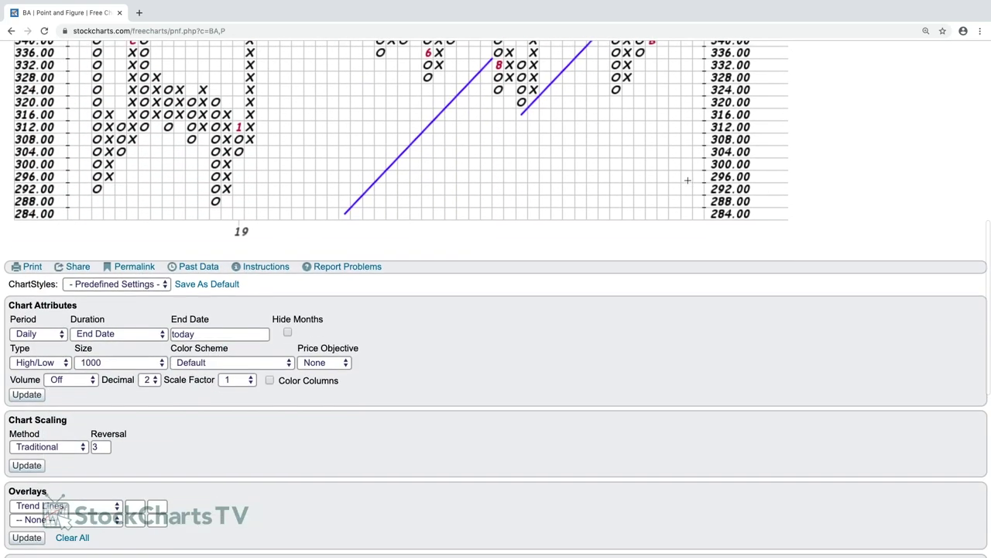
Step: Apply the predefined Automatic ChartStyle to the BA point-and-figure chart
scroll(683, 176, up, 1)
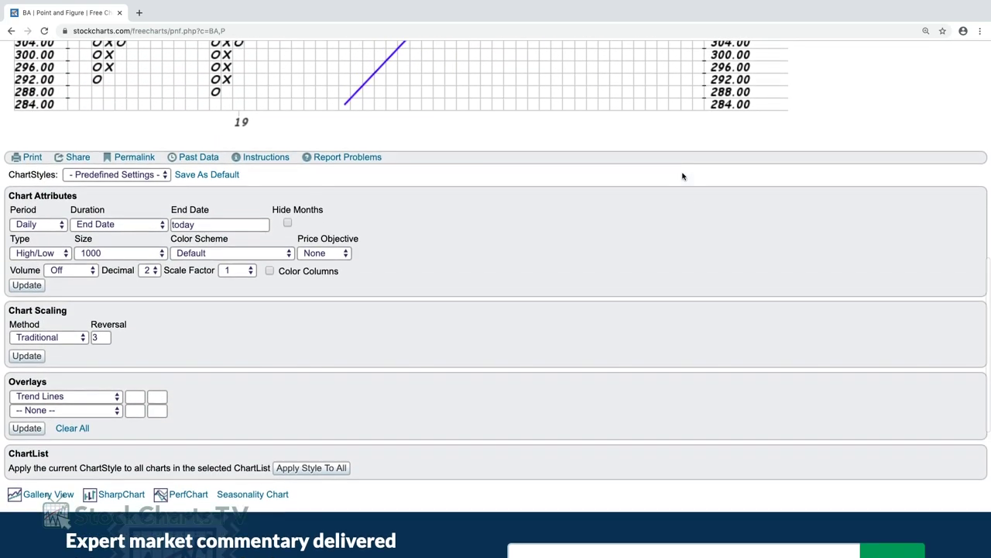
scroll(683, 175, up, 6)
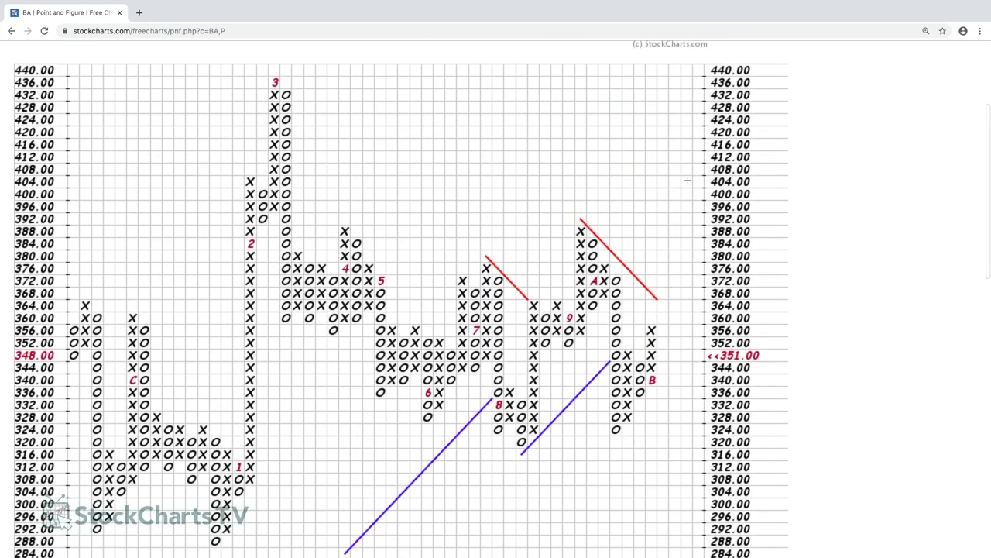
scroll(687, 180, down, 4)
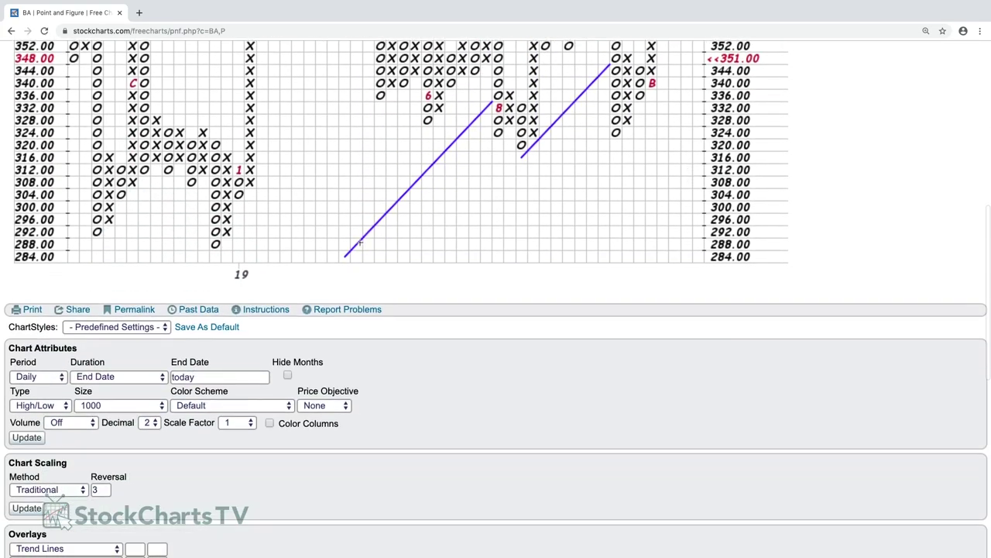
click(114, 326)
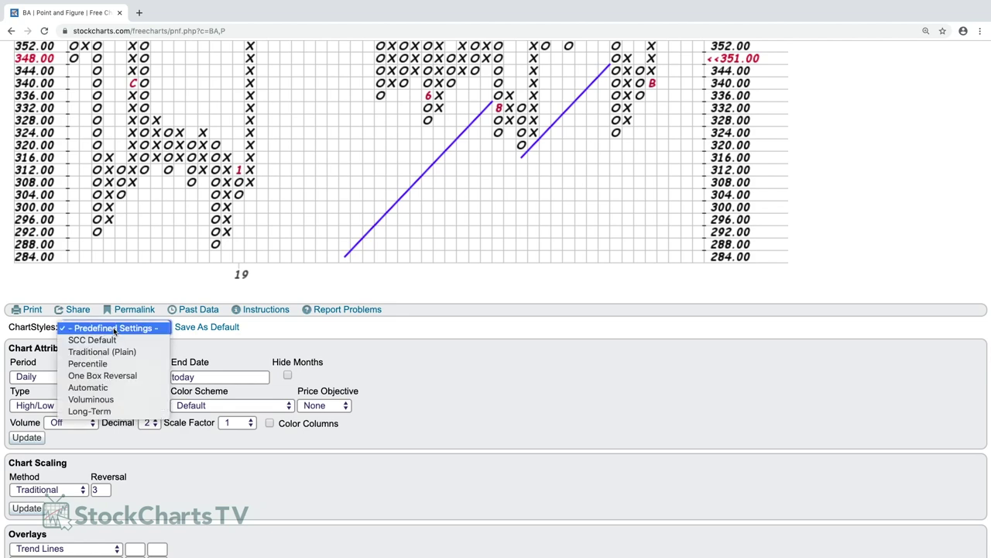
click(111, 387)
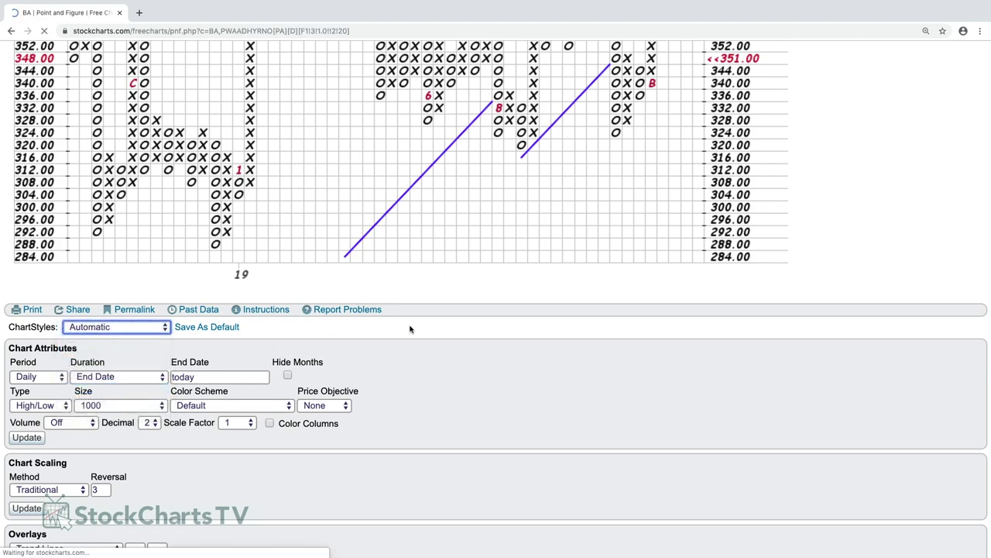
Step: Set the BA chart's color scheme to Night and update the chart
scroll(671, 265, down, 3)
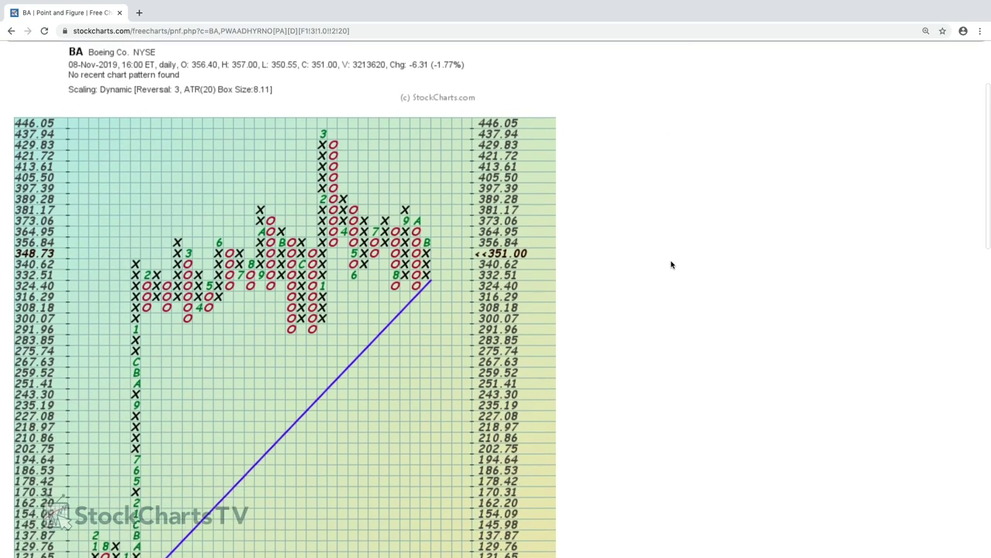
scroll(672, 265, down, 4)
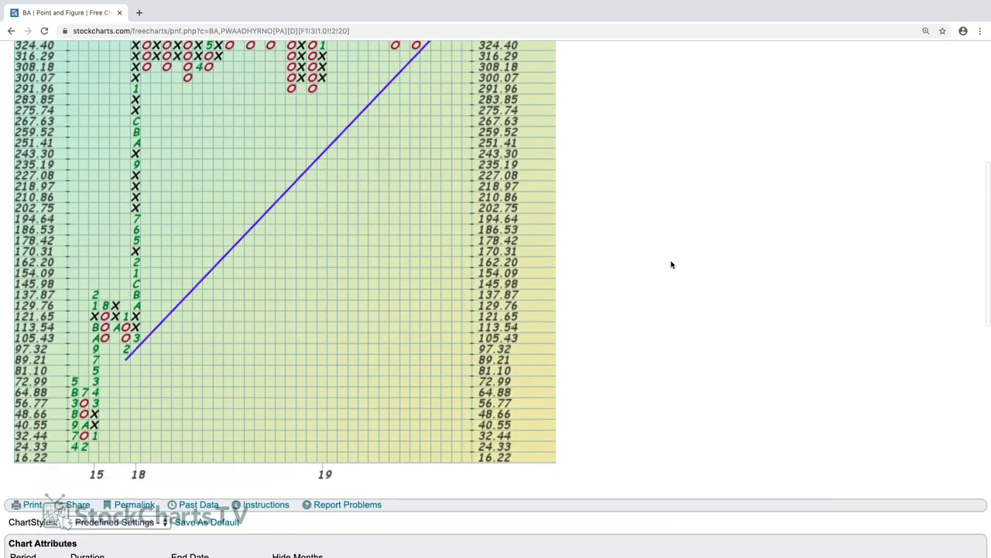
scroll(672, 265, down, 1)
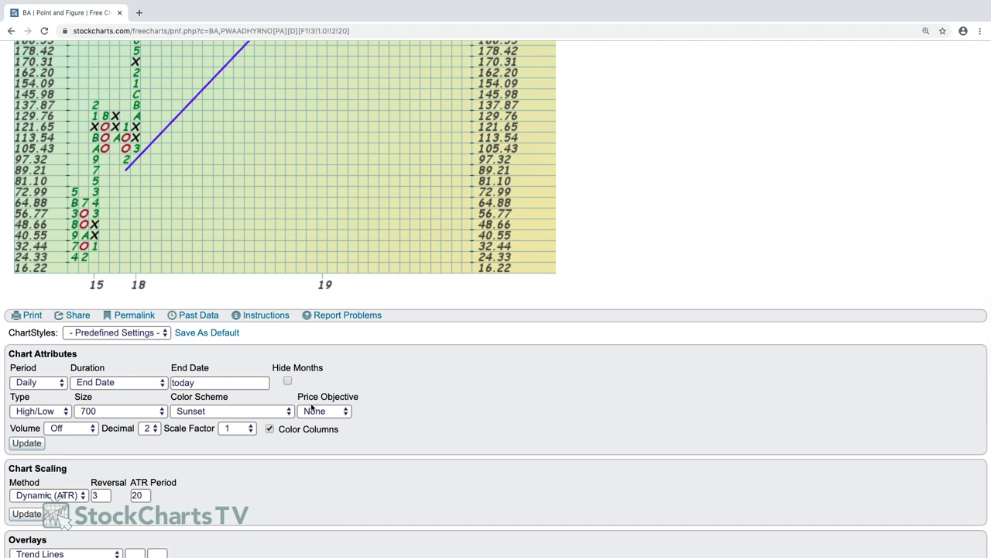
click(240, 411)
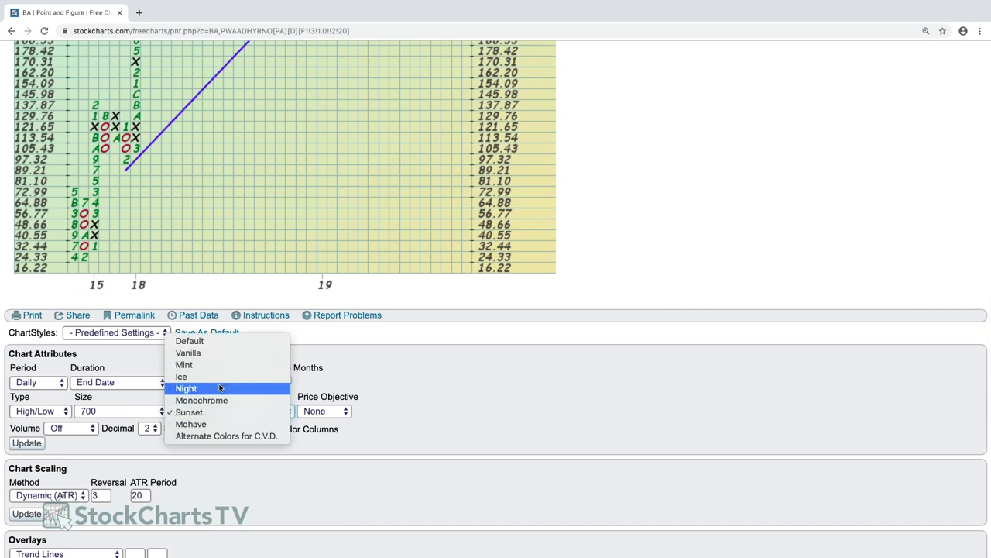
click(220, 387)
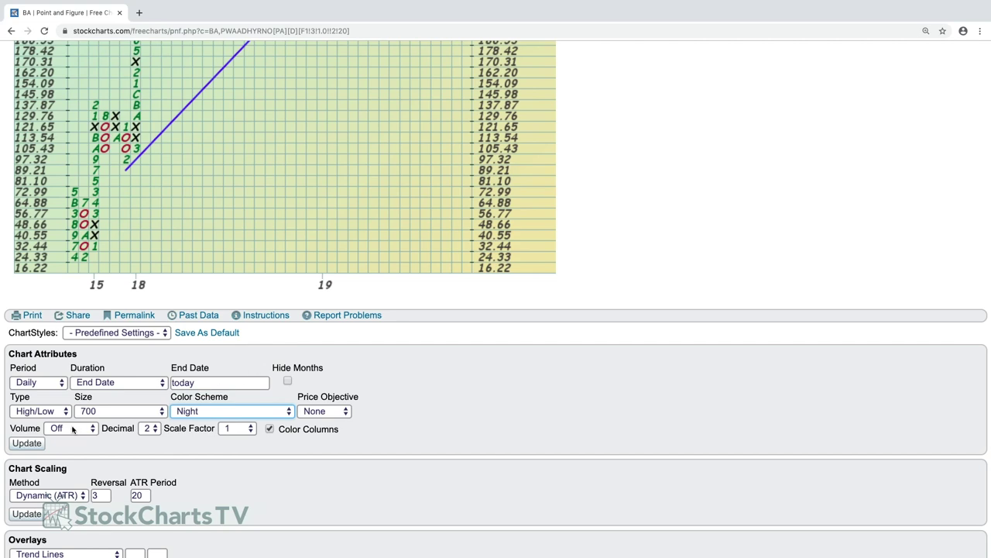
click(26, 443)
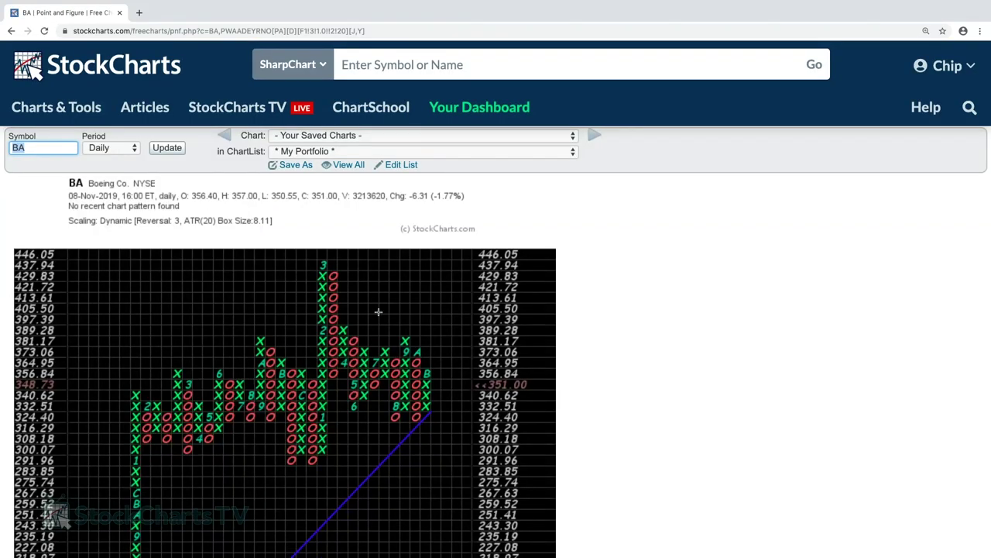
Step: Look over the recolored BA chart and create a new P&F chart for the symbol MSFT
scroll(378, 311, down, 2)
scroll(378, 311, down, 4)
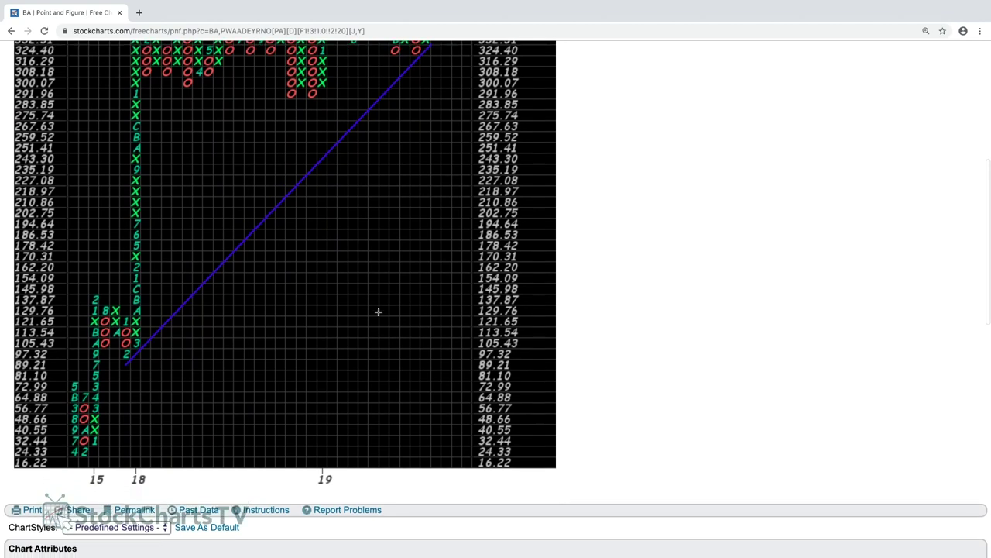
scroll(378, 311, up, 2)
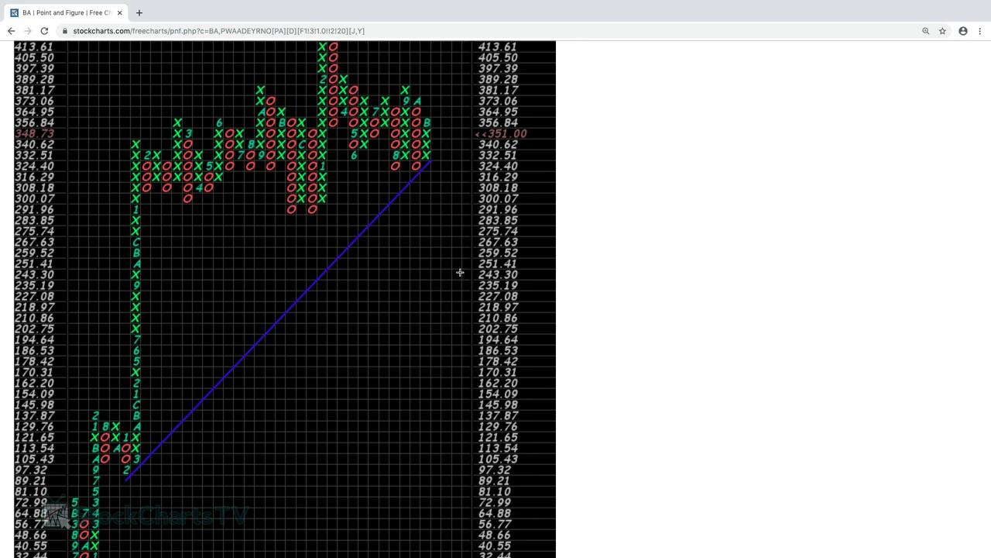
scroll(405, 303, up, 5)
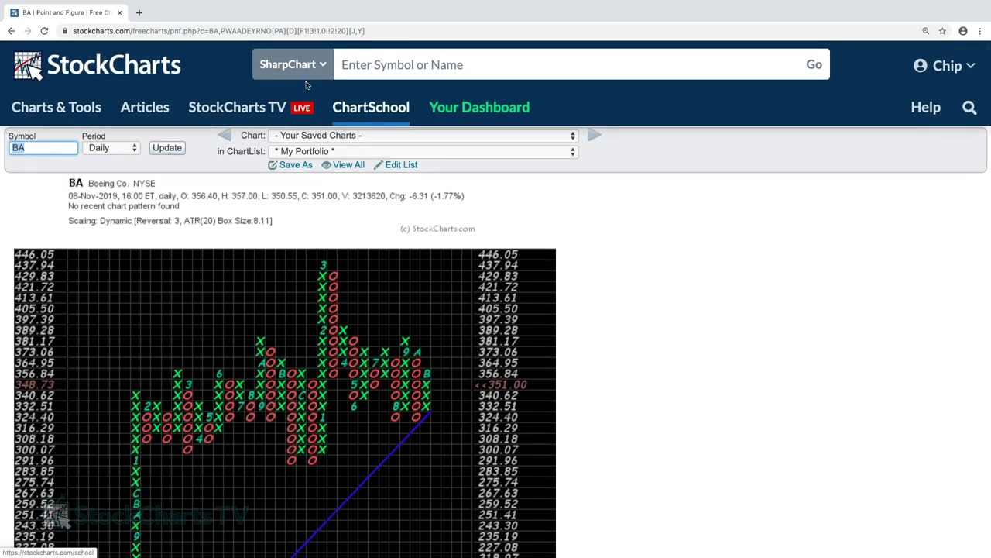
click(329, 64)
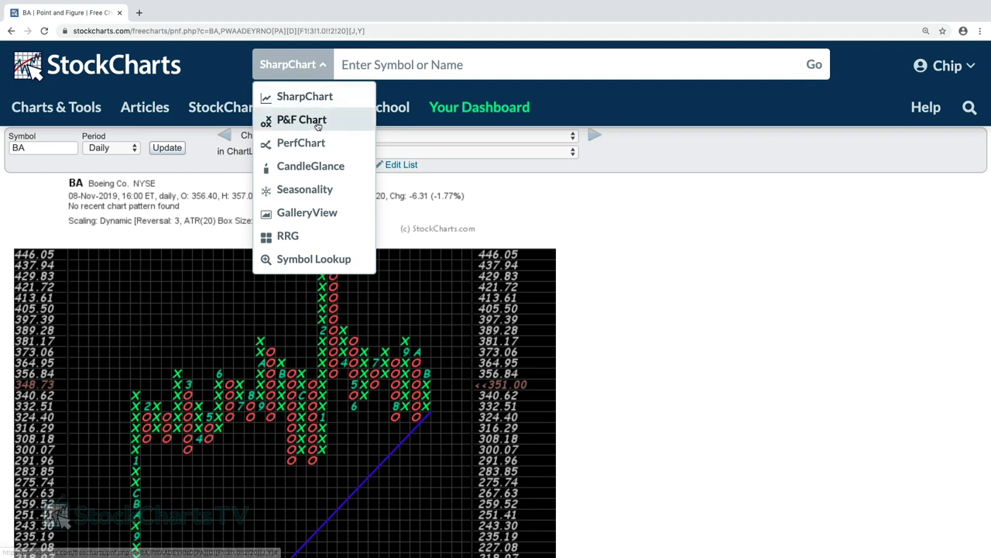
click(310, 120)
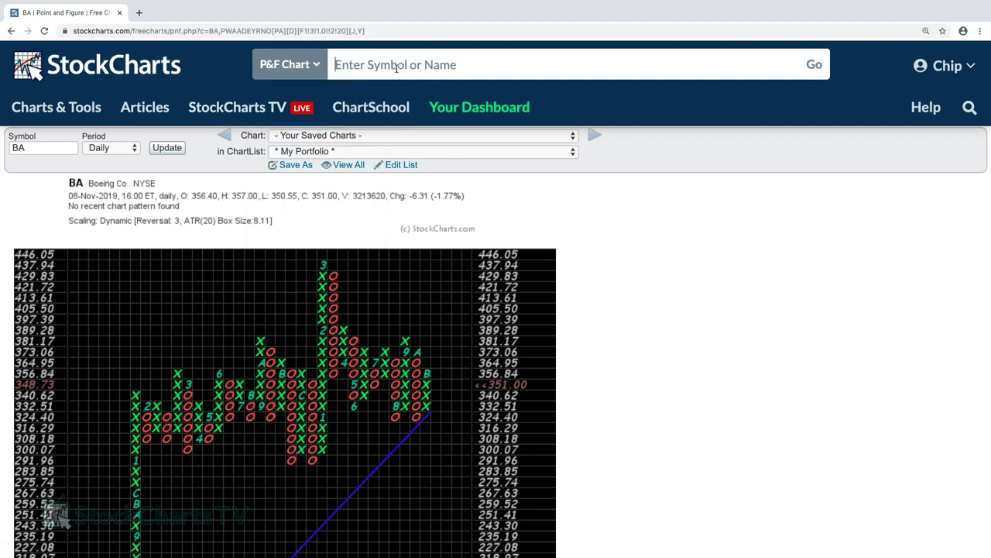
click(395, 67)
text(msft)
key(Return)
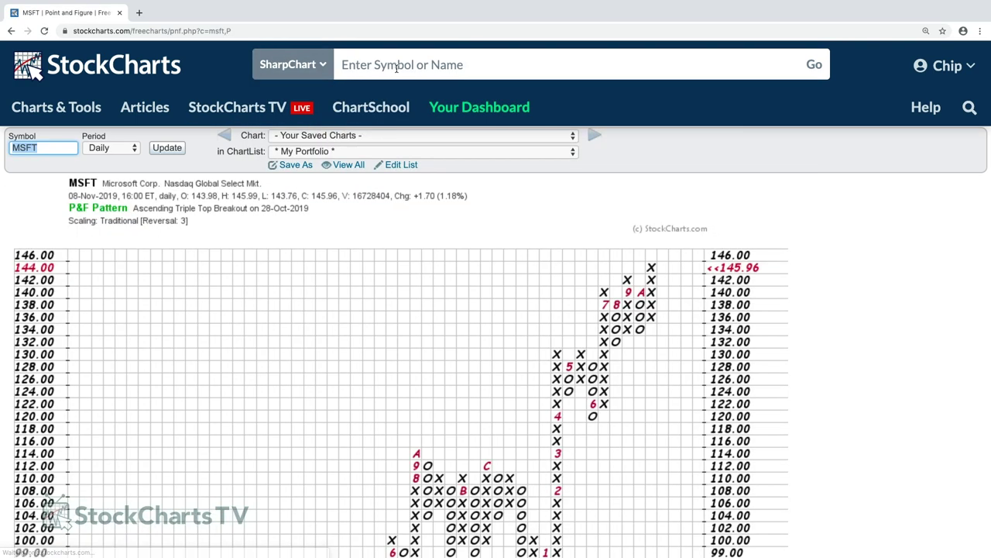